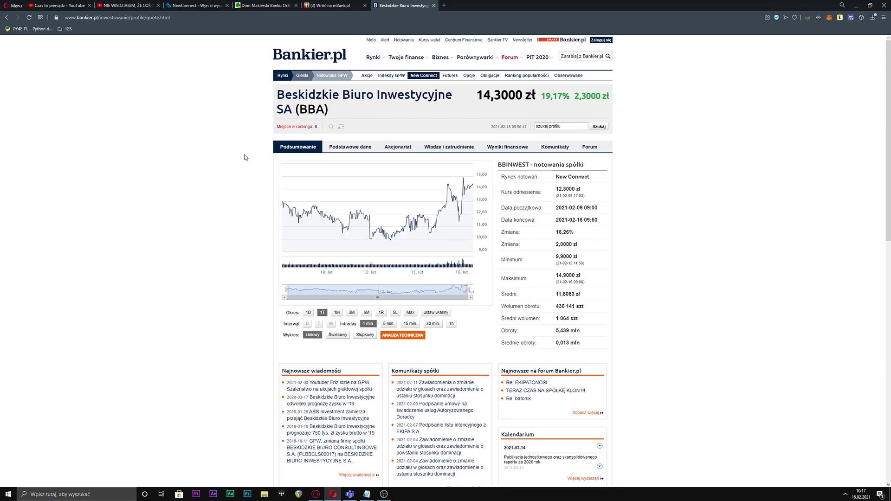
# Review mBank's eMakler offer alongside the Bankier.pl quote for Beskidzkie Biuro Inwestycyjne and the bossa.pl portfolio statement
pyautogui.click(338, 5)
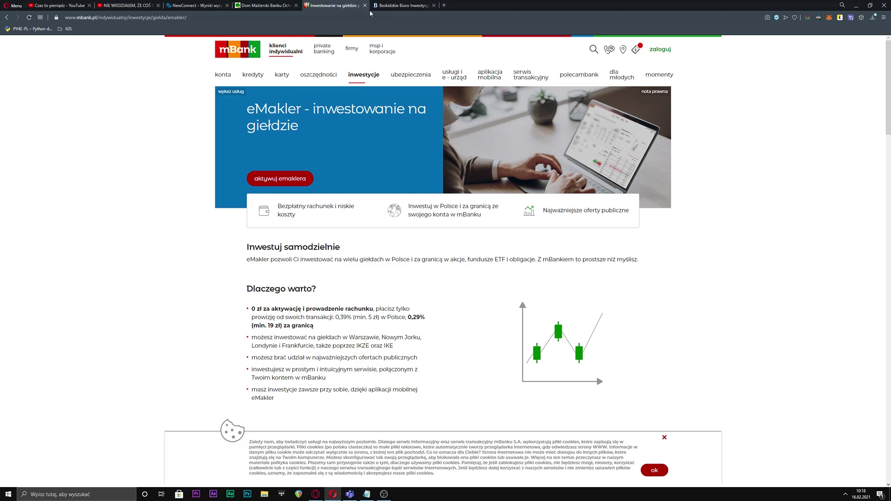
pyautogui.hotkey('ctrl', 'Tab')
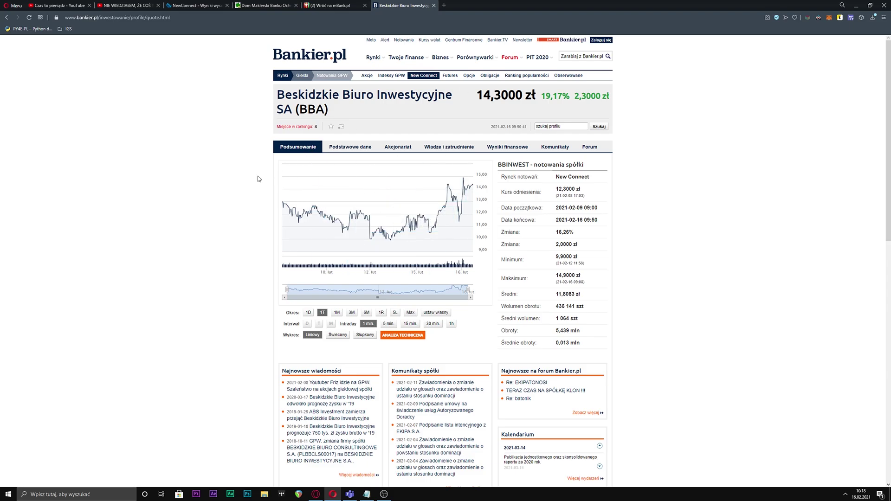
pyautogui.hotkey('ctrl', 'shift', 'Tab')
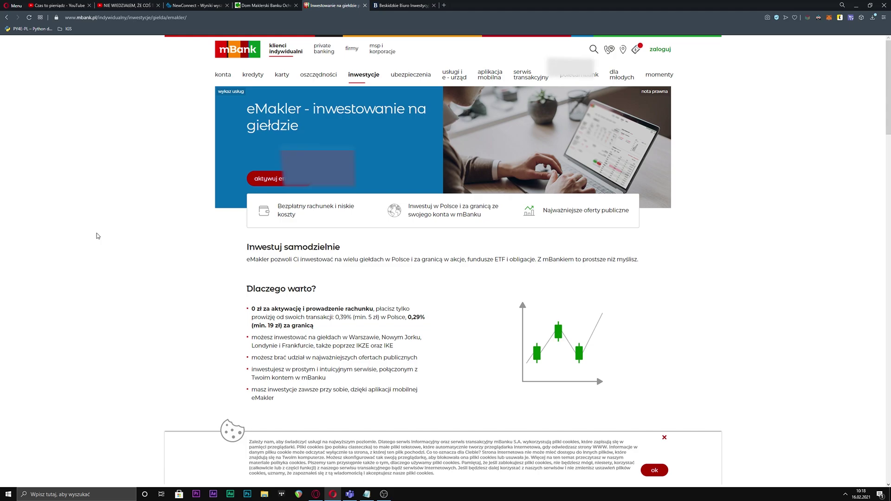
pyautogui.hotkey('ctrl', 'shift', 'Tab')
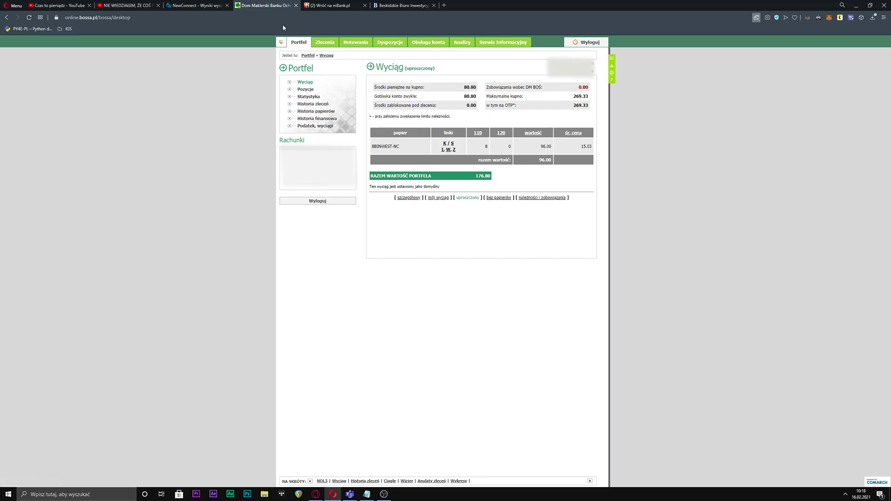
pyautogui.hotkey('ctrl', 'Tab')
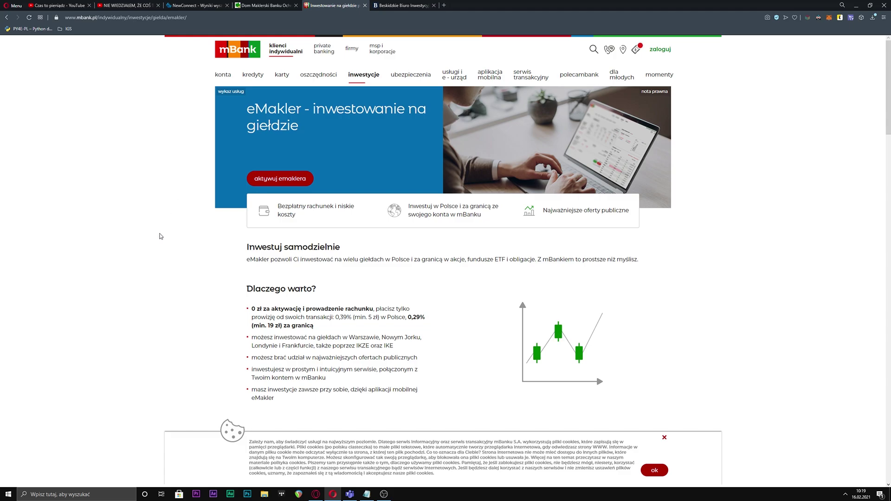
# Look through the YouTube channel's videos, the bossa.pl portfolio, the NewConnect search results for bba and mBank's eMakler page
pyautogui.hotkey('ctrl', '1')
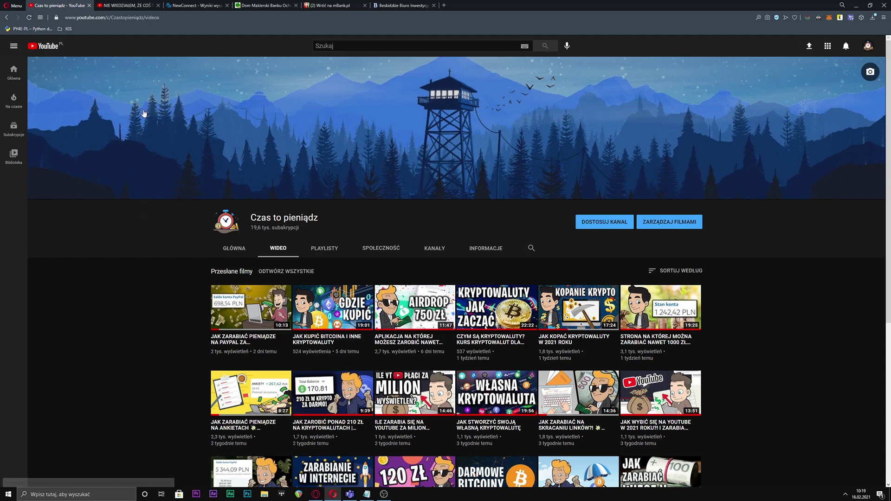
pyautogui.click(259, 6)
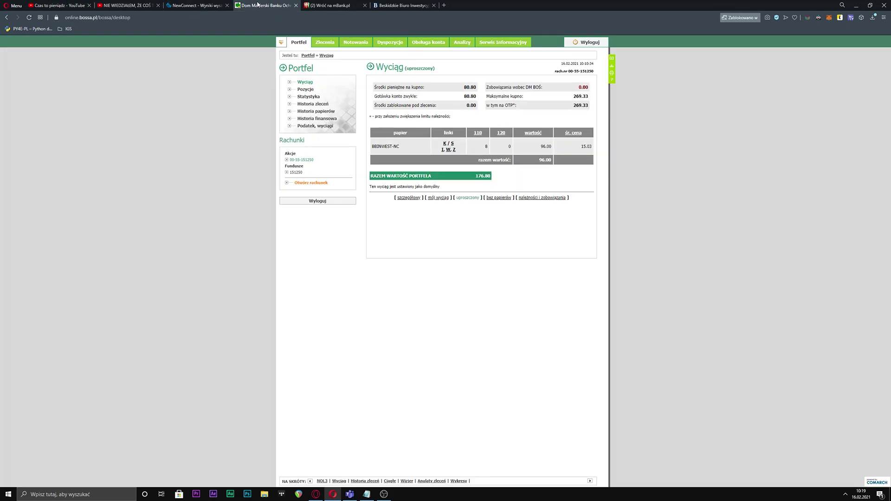
pyautogui.click(172, 6)
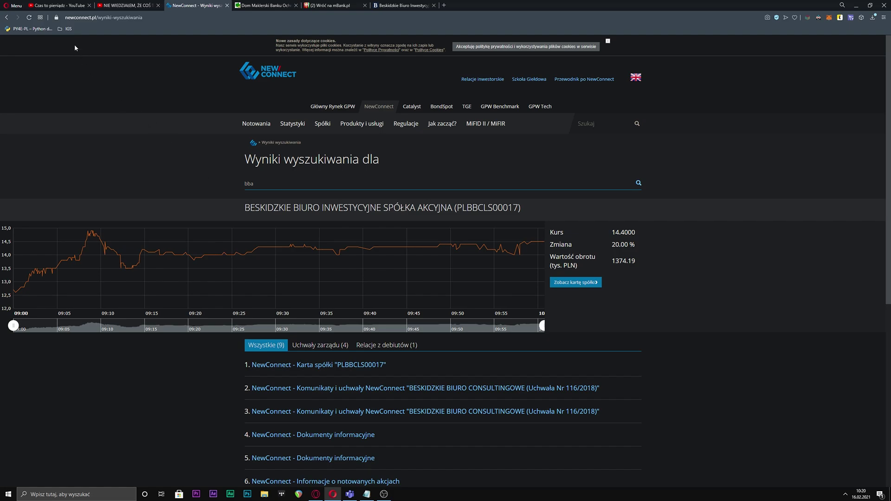
pyautogui.click(60, 6)
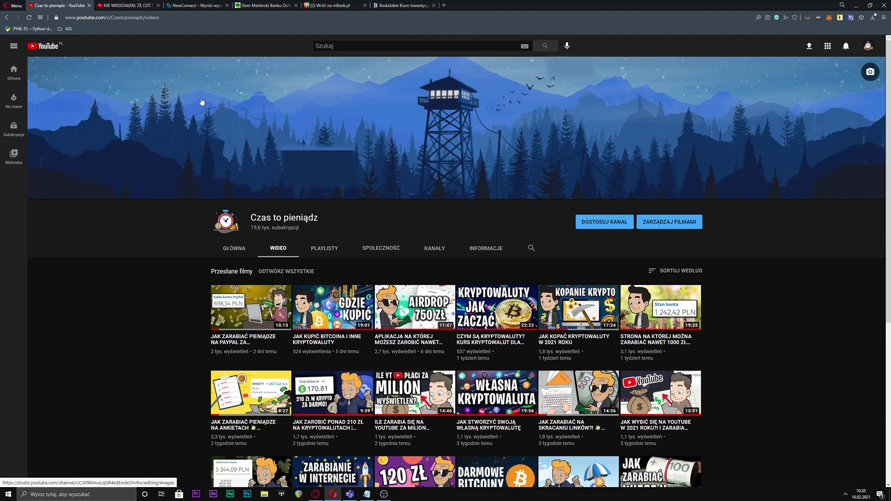
pyautogui.click(267, 6)
pyautogui.click(317, 4)
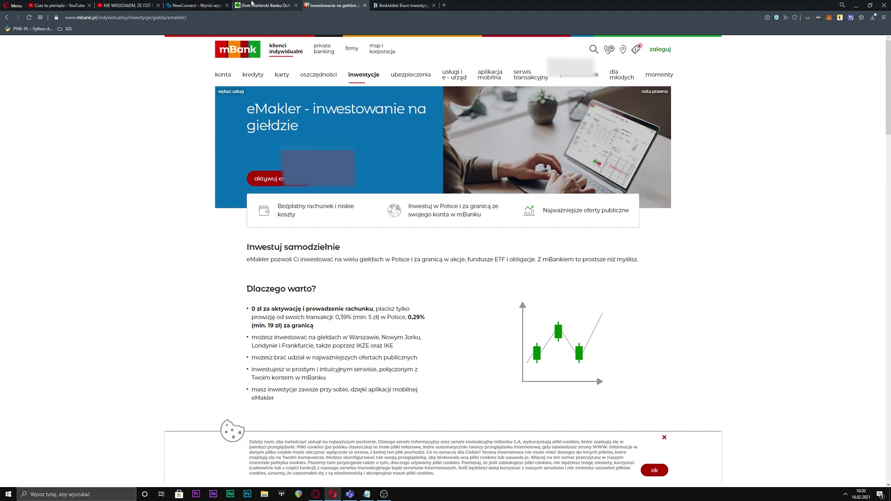
# View the bossa.pl homepage with its account-opening option in a new tab and return to the brokerage account
pyautogui.click(253, 5)
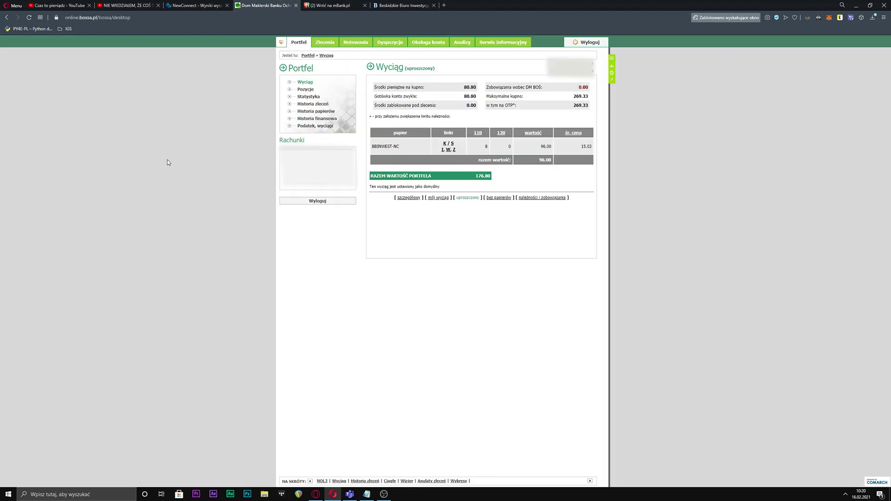
pyautogui.click(444, 5)
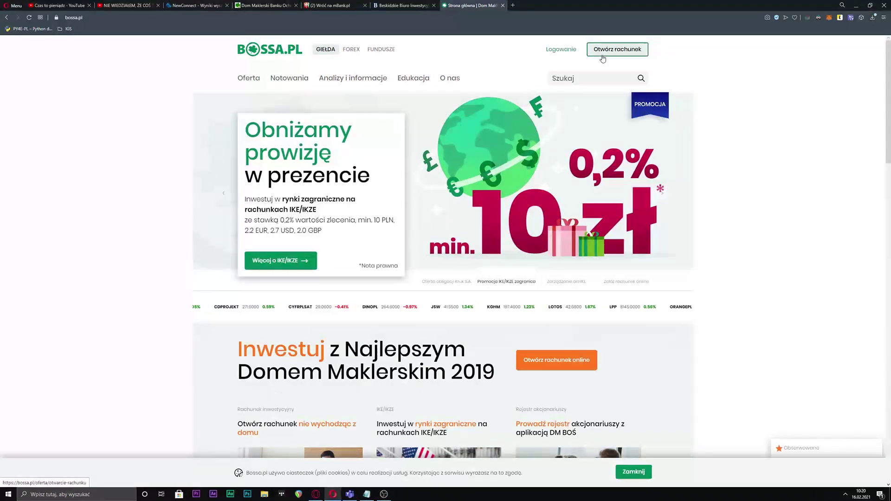
pyautogui.click(252, 5)
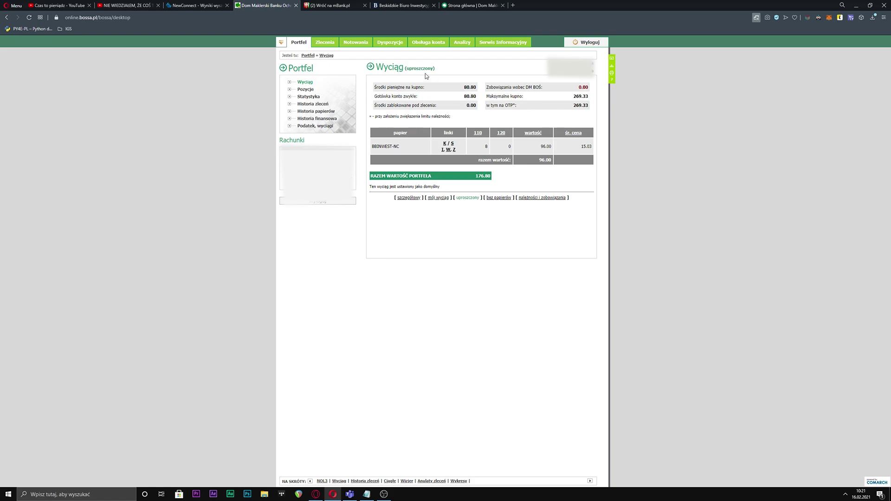
# Start a new Newconnect order, limit the type to Akcje and select the security BBINWEST-NC
pyautogui.click(324, 43)
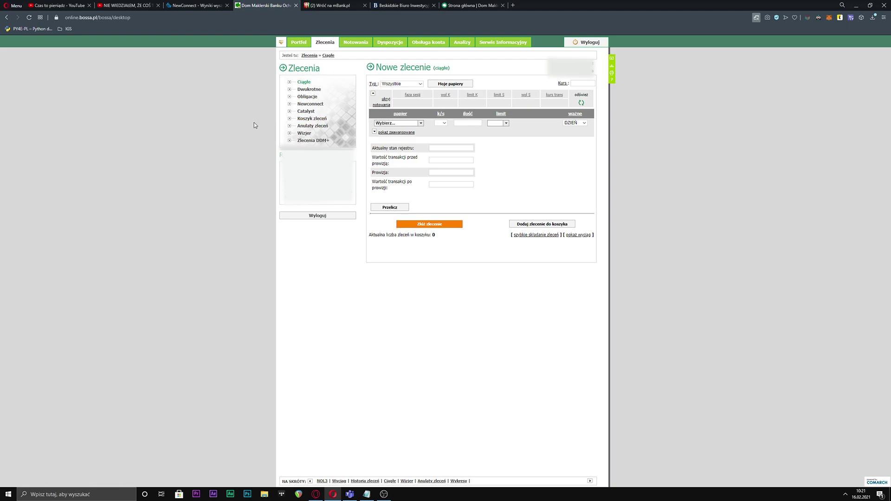
pyautogui.click(307, 105)
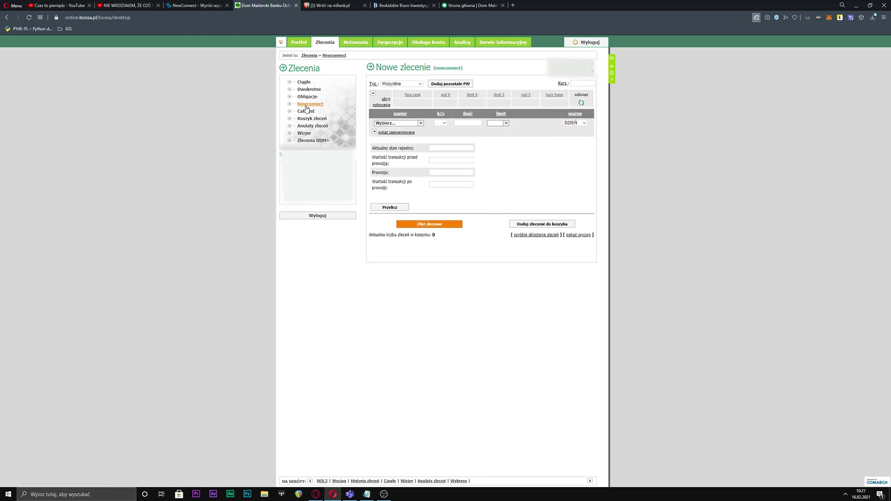
pyautogui.click(405, 85)
pyautogui.click(398, 93)
pyautogui.click(411, 124)
pyautogui.write('bb')
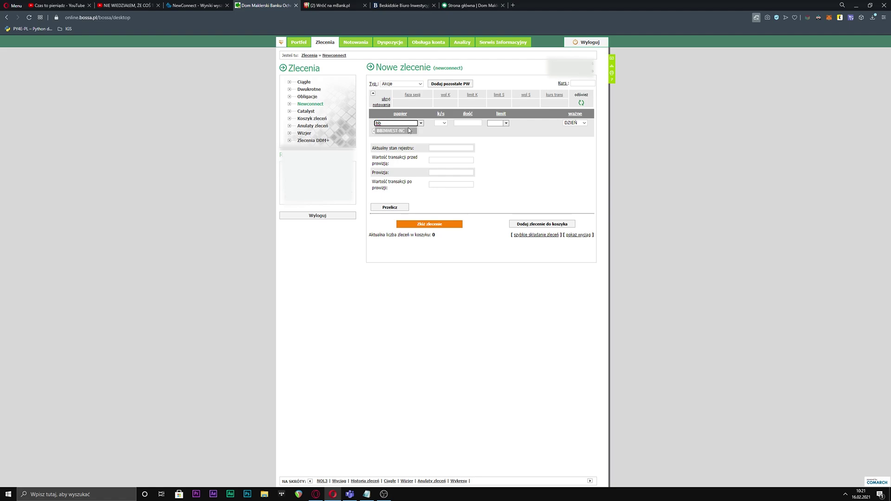
pyautogui.click(407, 131)
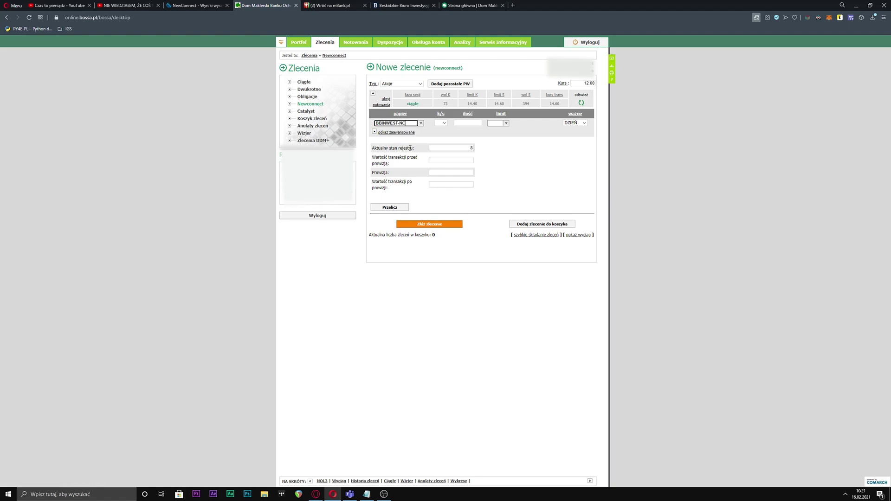
# Check the company's quote on Bankier.pl, and set the BBINWEST-NC order to buy (K) with the limit PCR
pyautogui.click(402, 5)
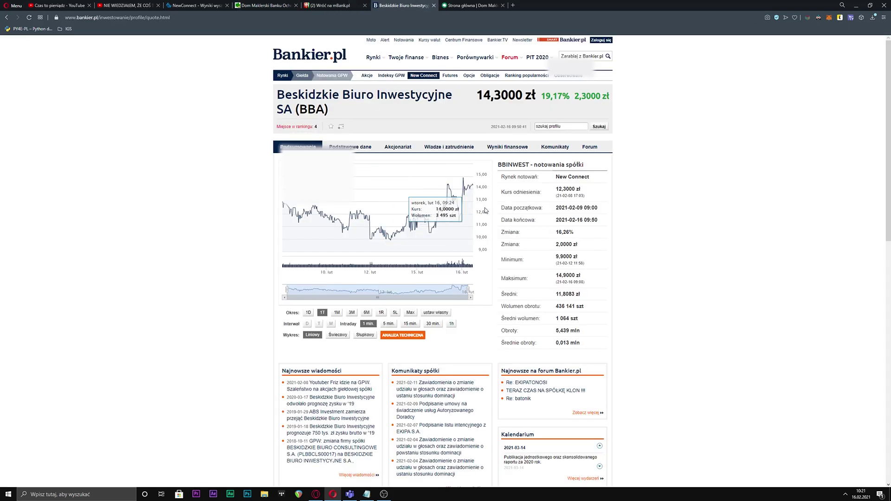
pyautogui.click(274, 4)
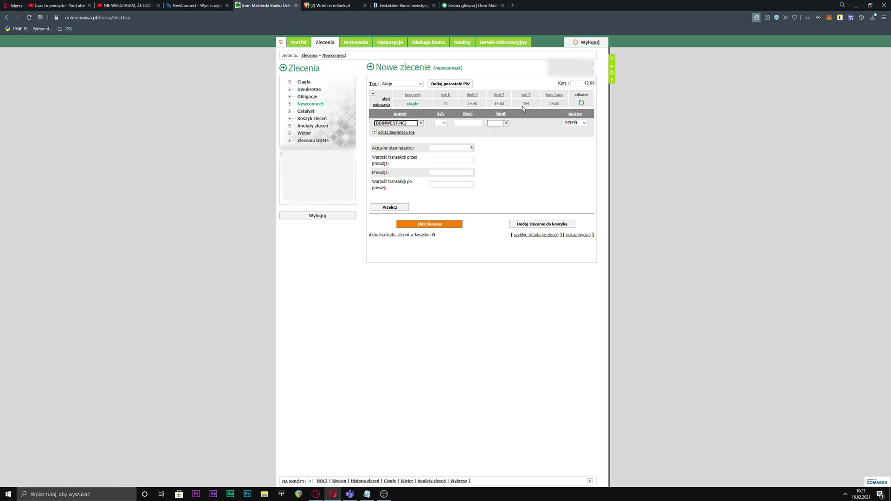
pyautogui.click(444, 124)
pyautogui.click(442, 133)
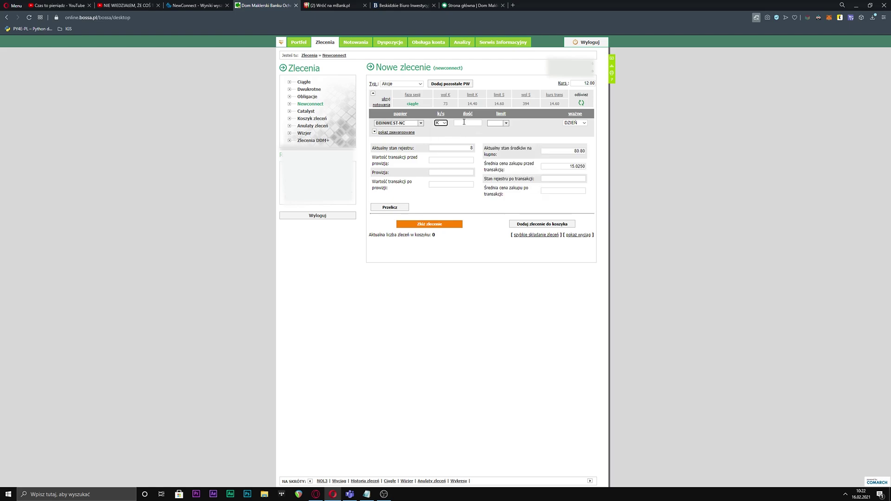
pyautogui.click(506, 124)
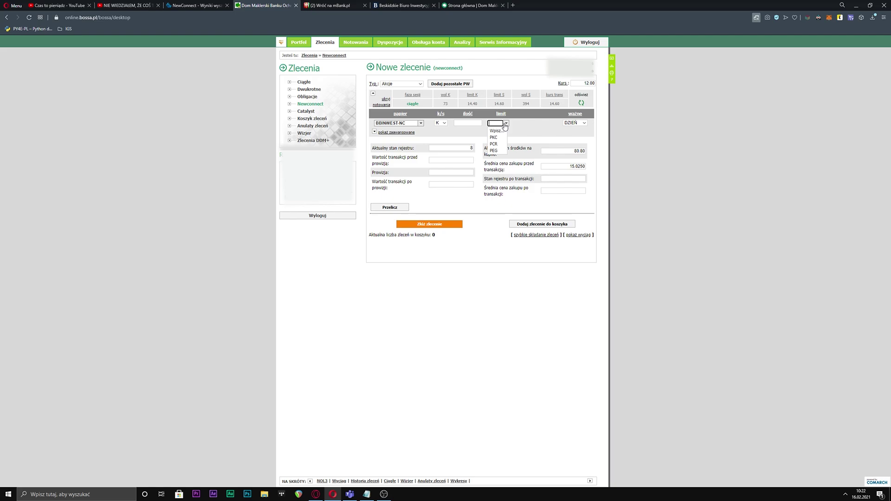
pyautogui.click(498, 144)
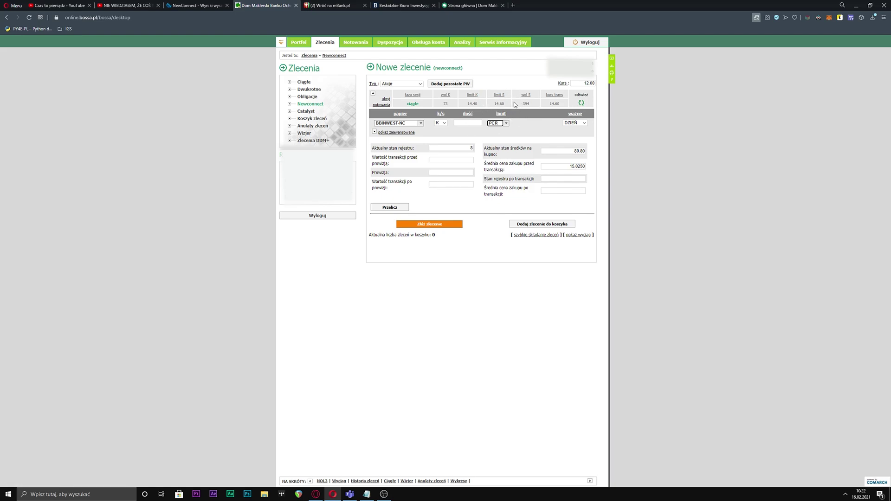
pyautogui.click(505, 123)
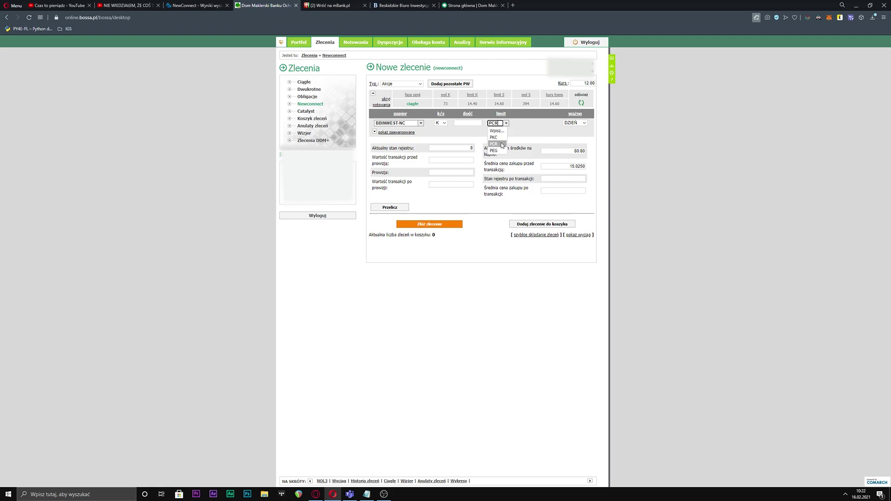
pyautogui.click(500, 145)
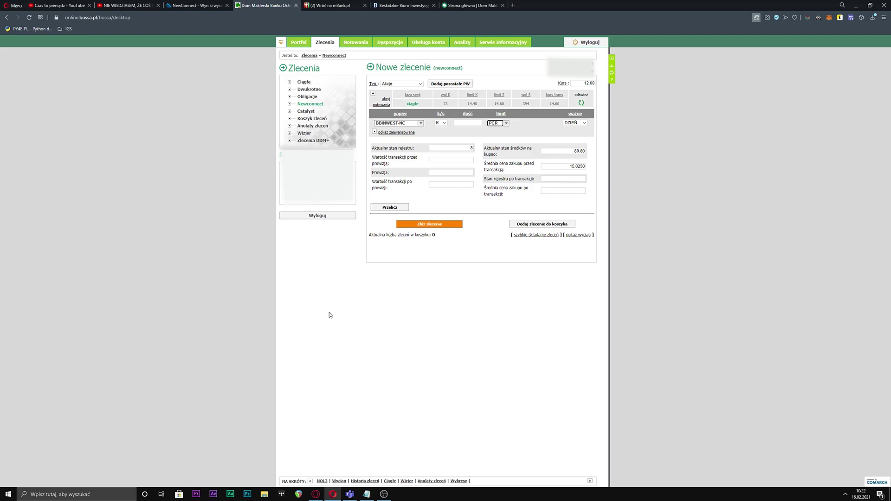
# Recalculate the order's transaction value and commission for a quantity of 10 and for a smaller quantity
pyautogui.click(473, 121)
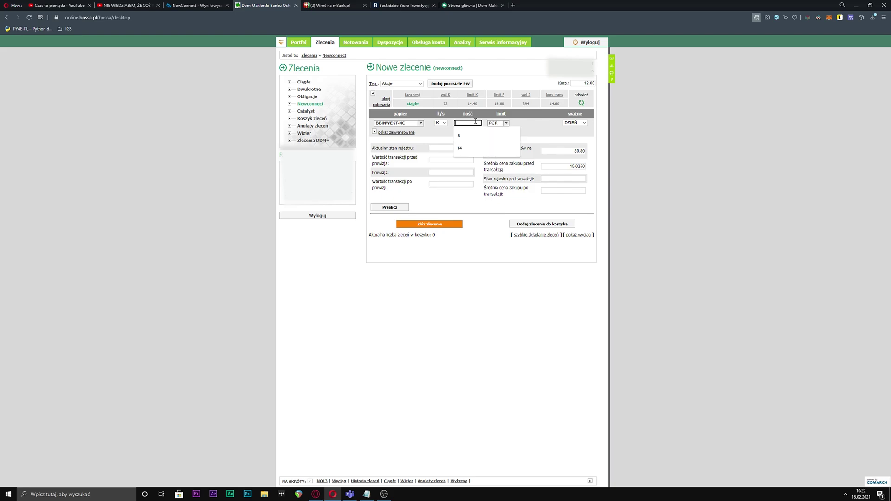
pyautogui.write('10')
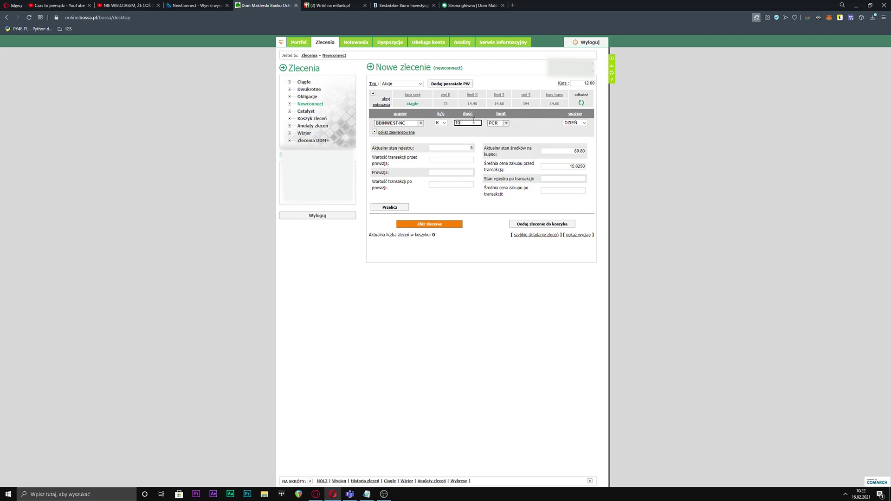
pyautogui.click(541, 130)
pyautogui.click(392, 208)
pyautogui.click(467, 123)
pyautogui.click(398, 208)
# Set the order quantity to 1 and recalculate the transaction value and commission
pyautogui.click(462, 125)
pyautogui.press('BackSpace')
pyautogui.write('1')
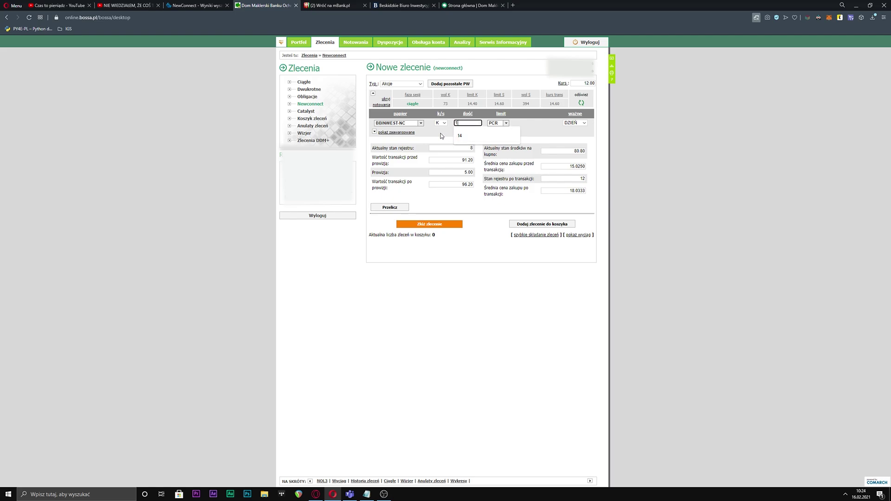
pyautogui.click(390, 207)
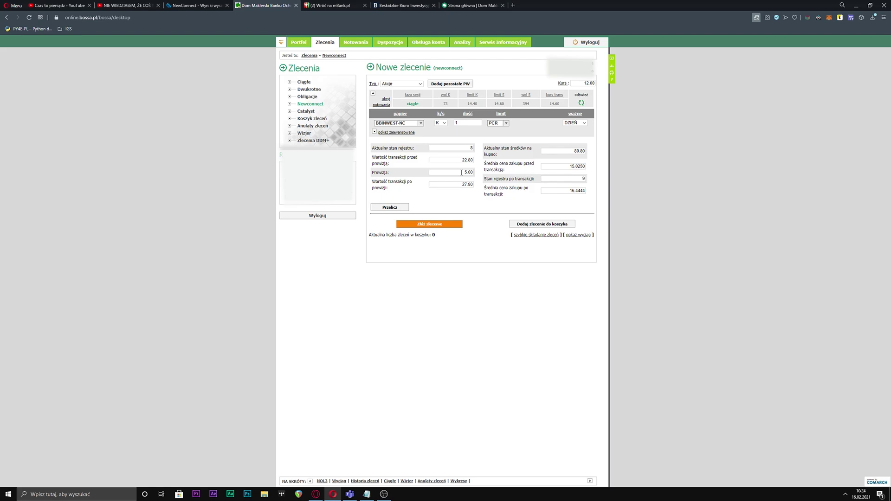
# Recalculate the transaction value and commission for order quantities of 100 and 10
pyautogui.click(472, 123)
pyautogui.write('00')
pyautogui.click(394, 209)
pyautogui.click(469, 123)
pyautogui.press('BackSpace')
pyautogui.click(400, 209)
# Raise the order quantity to 100 and to 1000, recalculating the transaction value and commission each time
pyautogui.click(469, 123)
pyautogui.write('0')
pyautogui.click(402, 208)
pyautogui.click(464, 125)
pyautogui.write('0')
pyautogui.click(378, 207)
# Check the company's quote on Bankier.pl again and refresh the market quotes in the brokerage order form
pyautogui.click(401, 5)
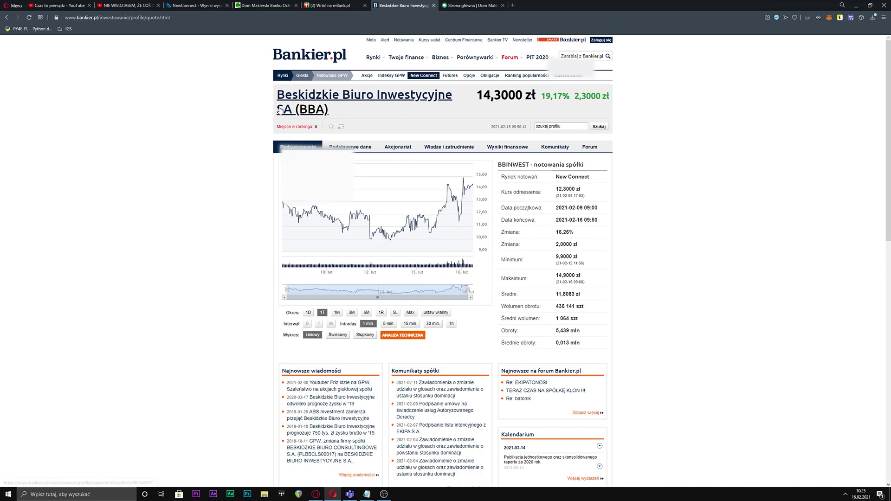
pyautogui.click(247, 4)
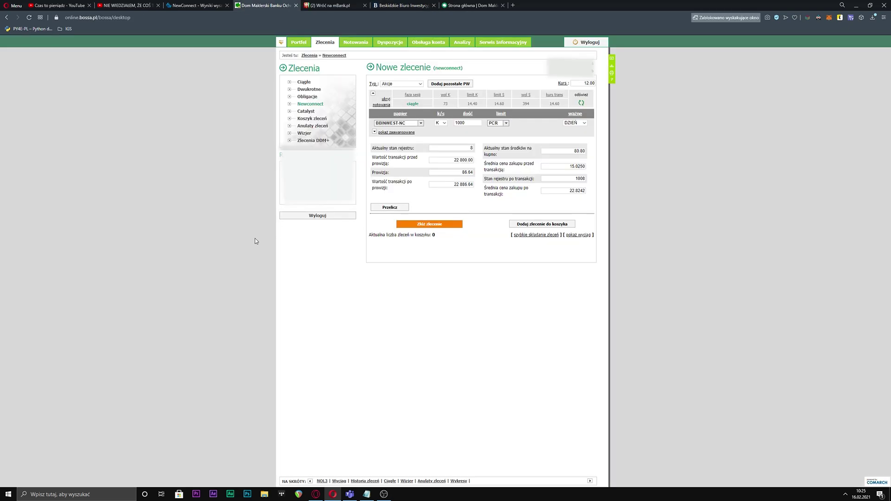
pyautogui.click(581, 102)
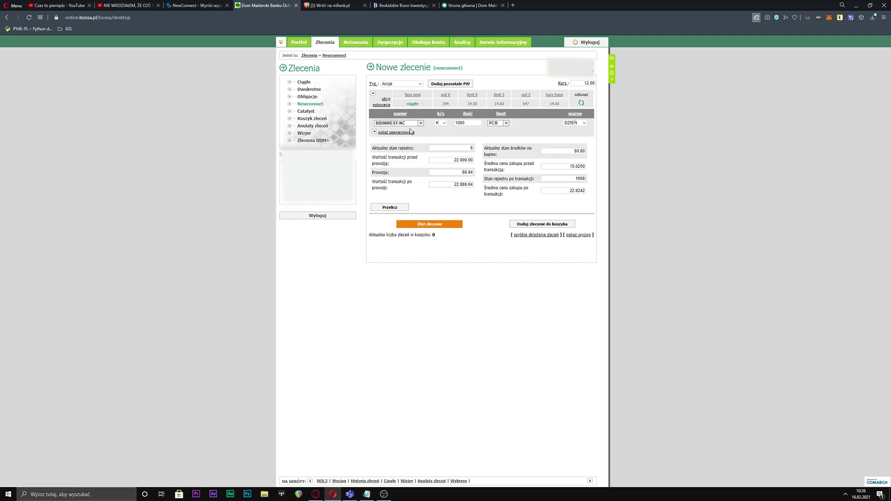
# Set the order quantity to 10, keep the limit PCR and show the advanced order options
pyautogui.click(472, 125)
pyautogui.press('BackSpace')
pyautogui.press('BackSpace')
pyautogui.click(506, 123)
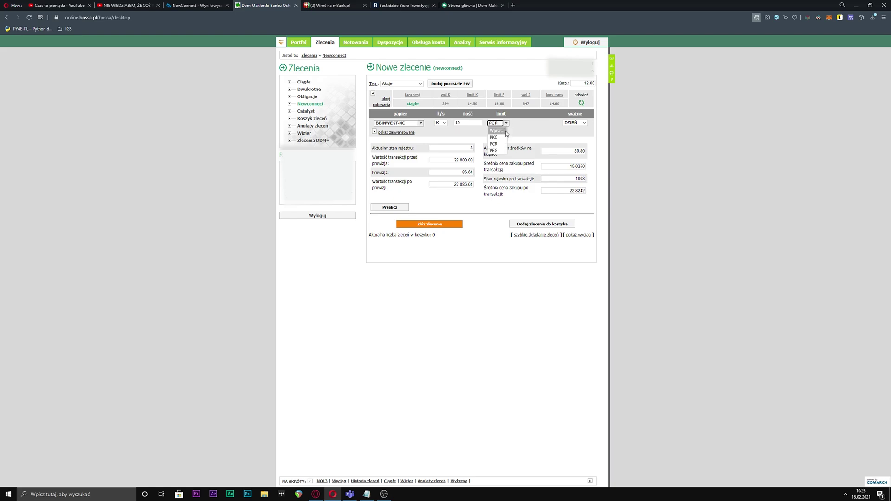
pyautogui.click(529, 131)
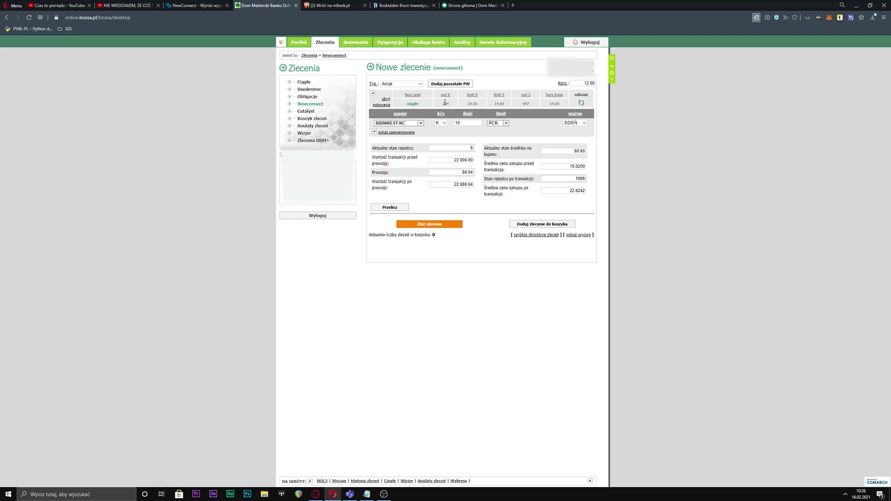
pyautogui.click(506, 124)
pyautogui.click(417, 140)
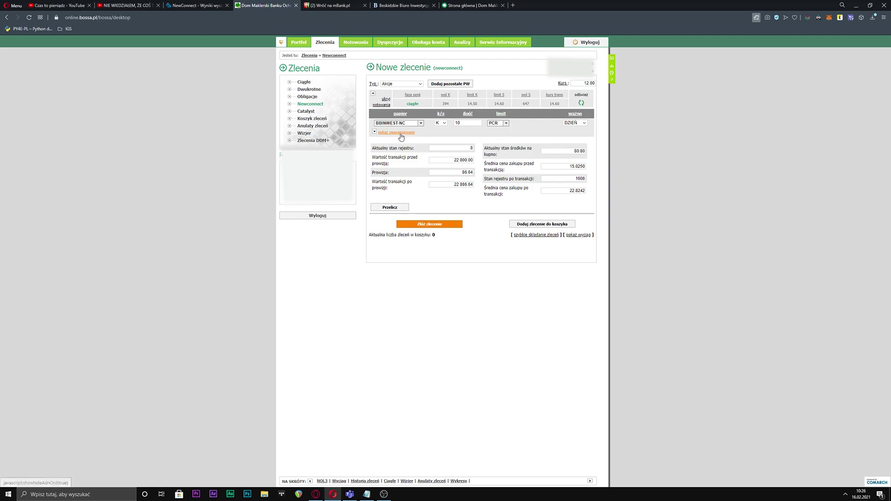
pyautogui.click(385, 133)
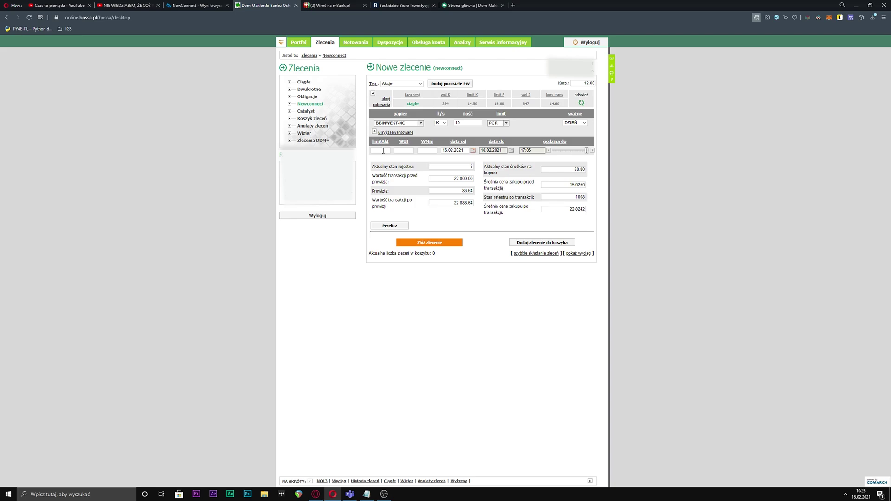
# Set the order's activation limit to 14.50 and change the limit type to PEG
pyautogui.click(384, 151)
pyautogui.write('14.50')
pyautogui.press('Tab')
pyautogui.click(506, 123)
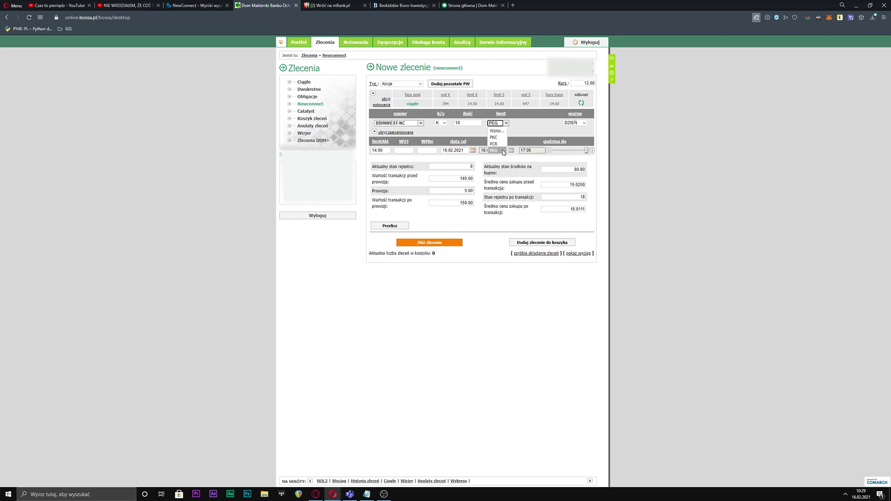
pyautogui.click(503, 151)
# Clear the PEG limit price and recalculate the transaction value and commission
pyautogui.click(389, 151)
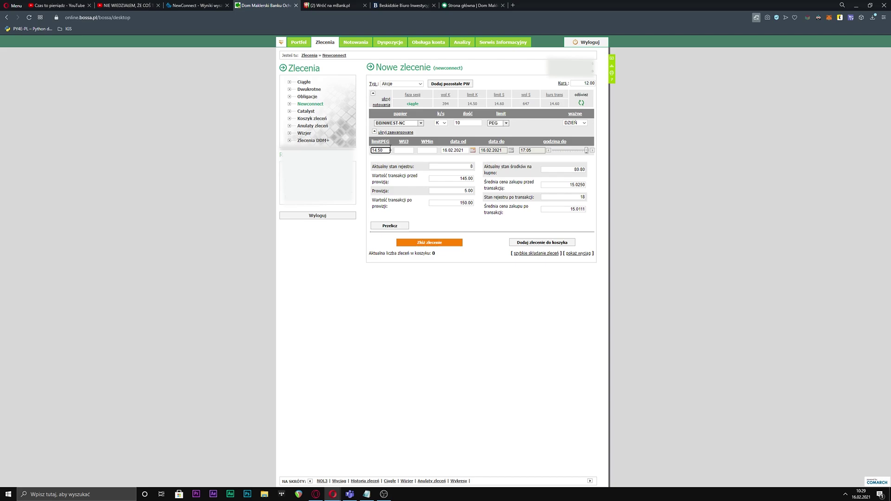
pyautogui.press('BackSpace')
pyautogui.press('BackSpace')
pyautogui.press('BackSpace')
pyautogui.press('BackSpace')
pyautogui.press('BackSpace')
pyautogui.write(',30')
pyautogui.click(396, 227)
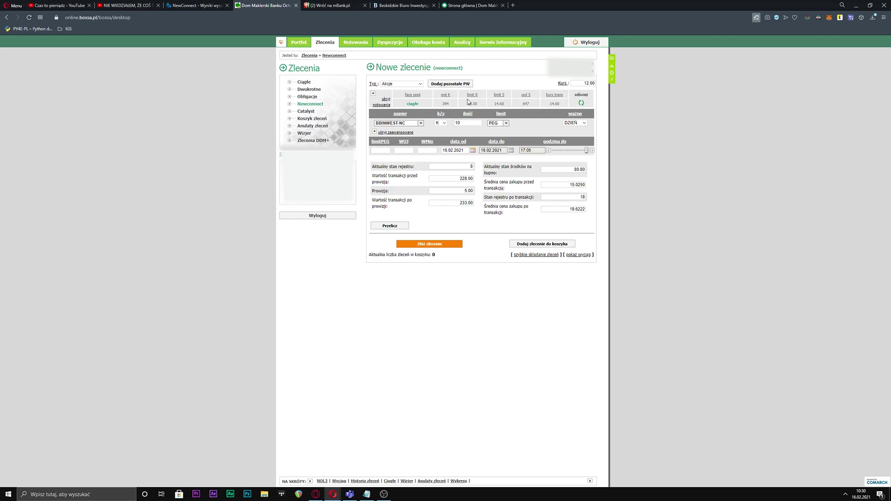
# Set the limit type to PCR and the order quantity to 3, refresh the market quotes and recalculate the transaction value and commission
pyautogui.click(506, 123)
pyautogui.click(505, 141)
pyautogui.click(462, 123)
pyautogui.click(393, 223)
pyautogui.click(462, 122)
pyautogui.click(395, 225)
pyautogui.click(581, 103)
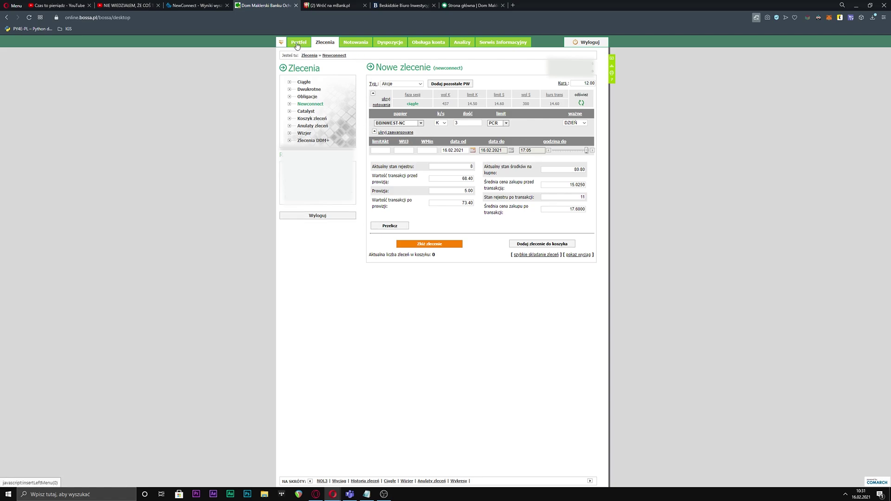
pyautogui.click(389, 227)
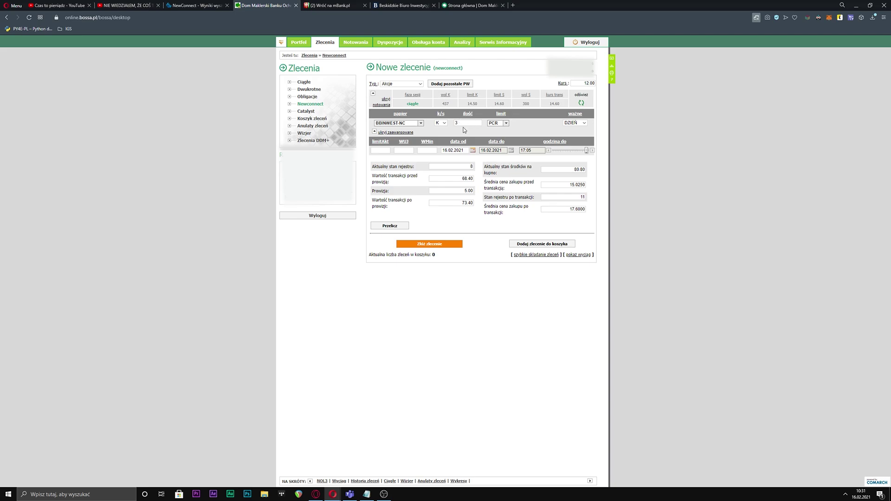
# View the account's portfolio statement, the NewConnect search results and mBank's eMakler investing page, returning to the portfolio statement
pyautogui.click(295, 43)
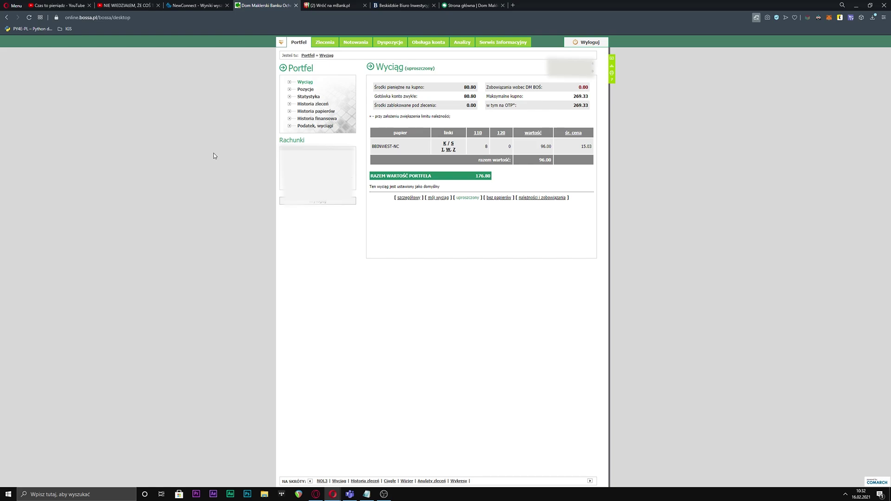
pyautogui.hotkey('ctrl', 'Tab')
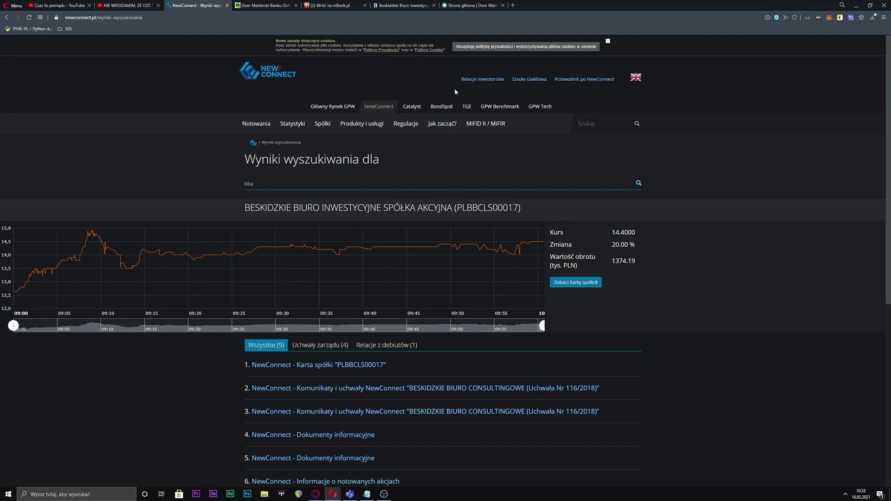
pyautogui.click(322, 5)
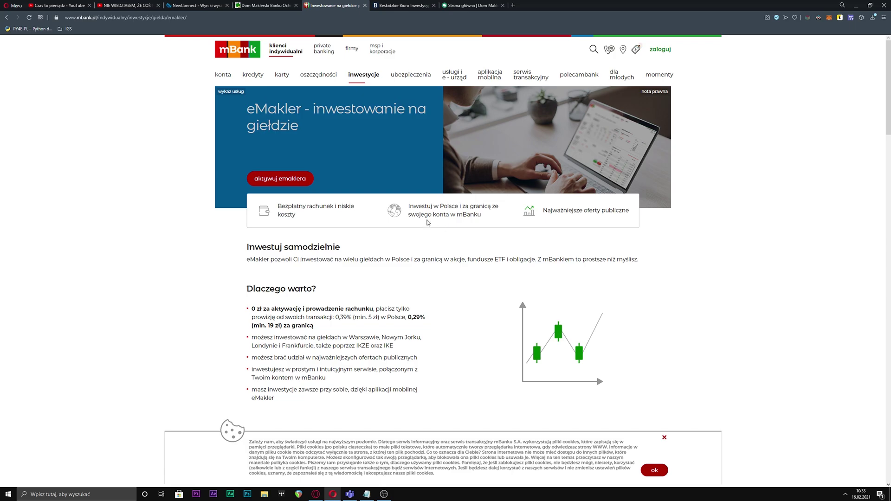
pyautogui.click(265, 5)
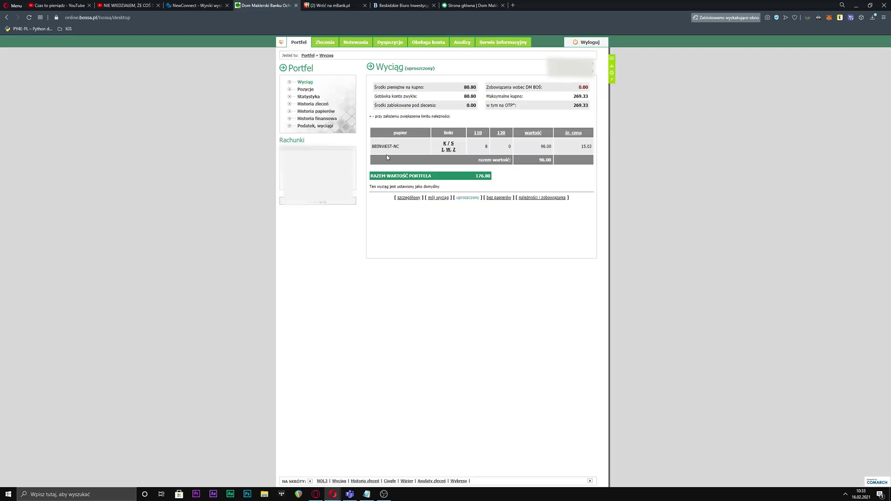
pyautogui.hotkey('ctrl', 'Tab')
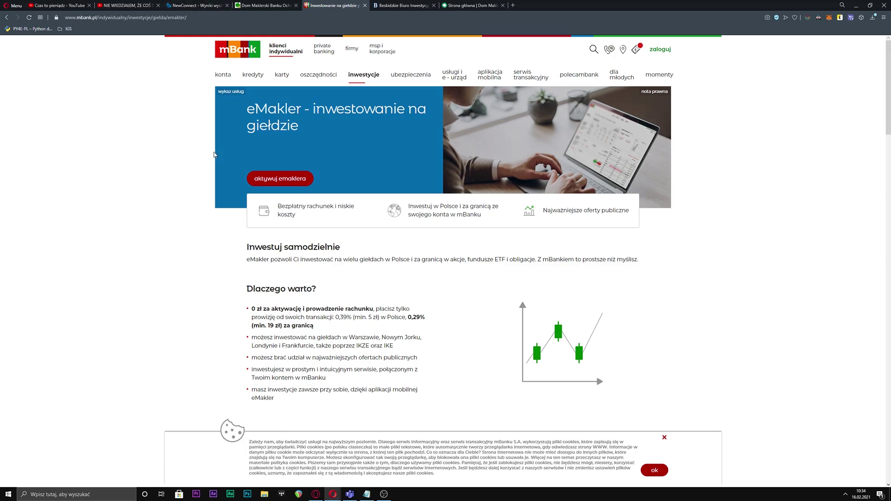
pyautogui.click(268, 4)
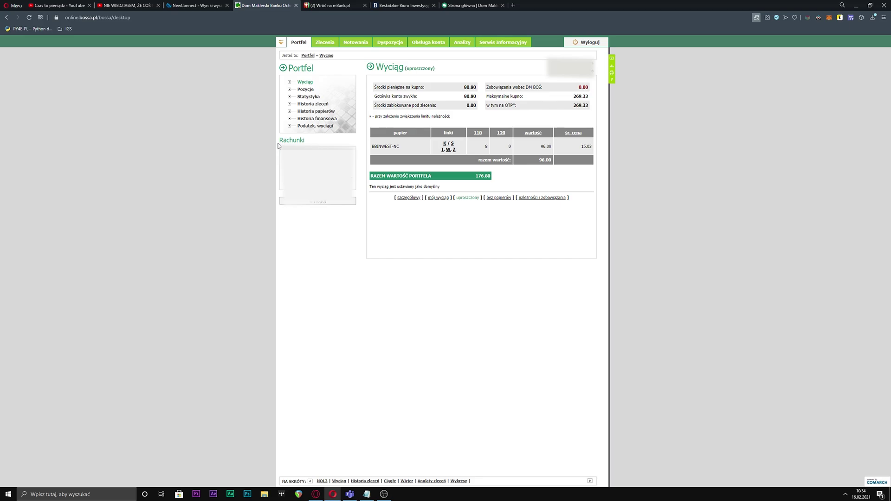
# Show the Czas to pieniądz channel's videos on YouTube and the Udemy course on earning money online
pyautogui.click(60, 5)
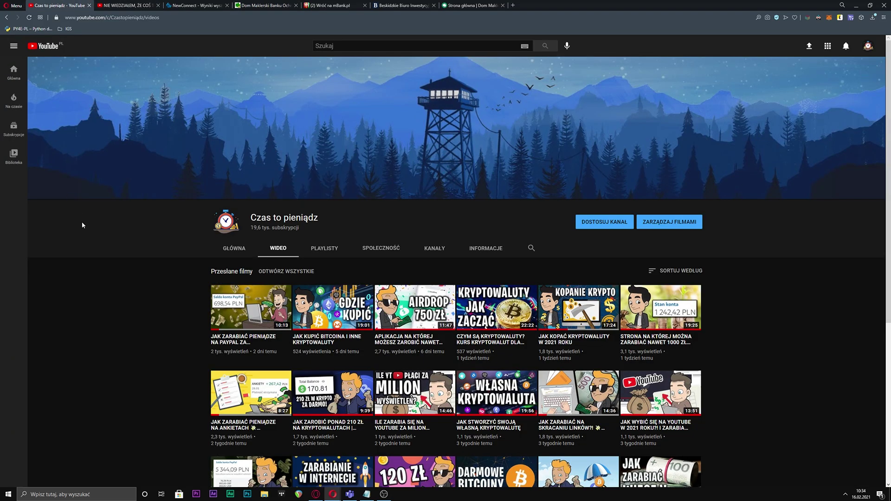
pyautogui.click(320, 496)
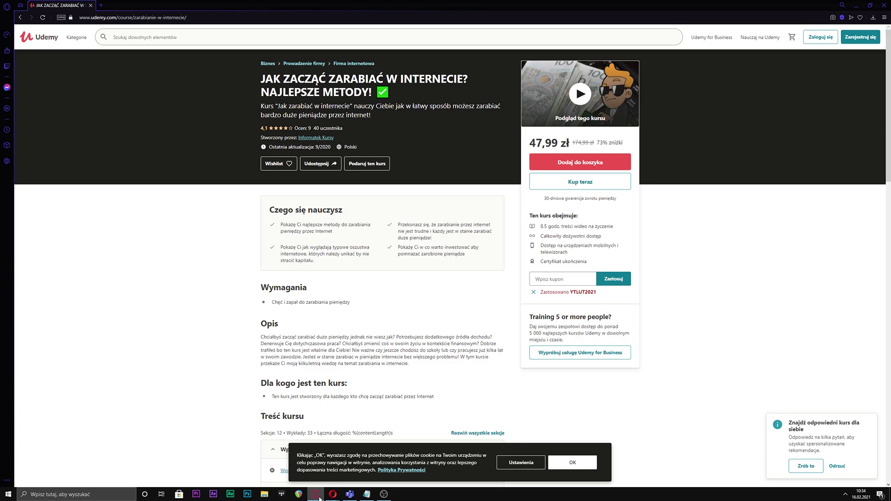
pyautogui.click(320, 497)
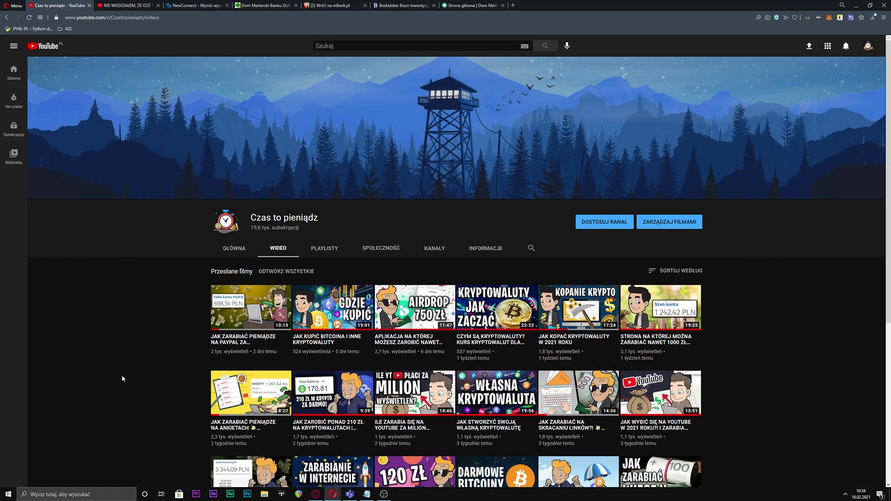